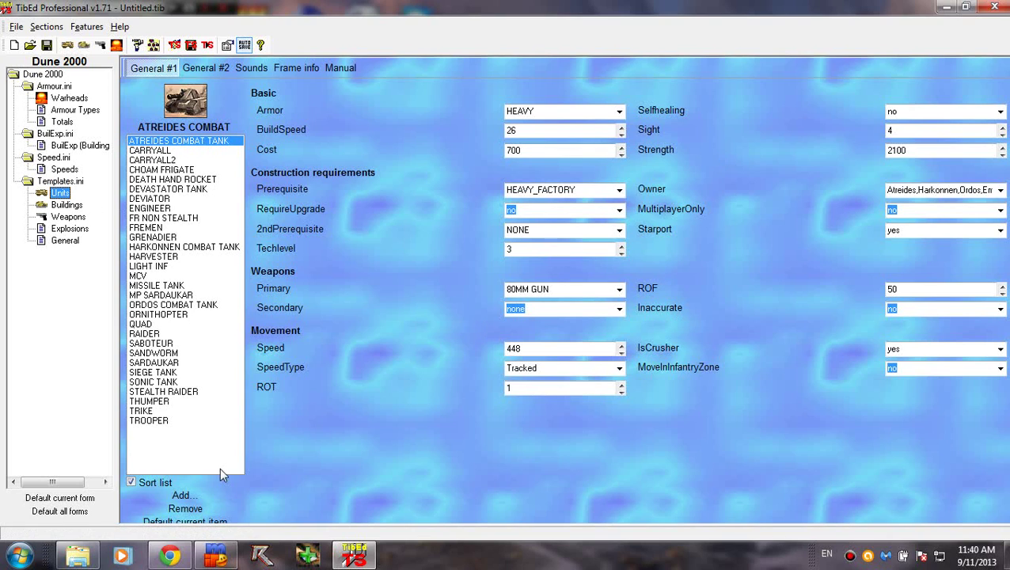
Look through the general settings of several units, including the Sandworm, Missile Tank, Engineer and Deviator
left_click(166, 420)
left_click(168, 400)
left_click(162, 353)
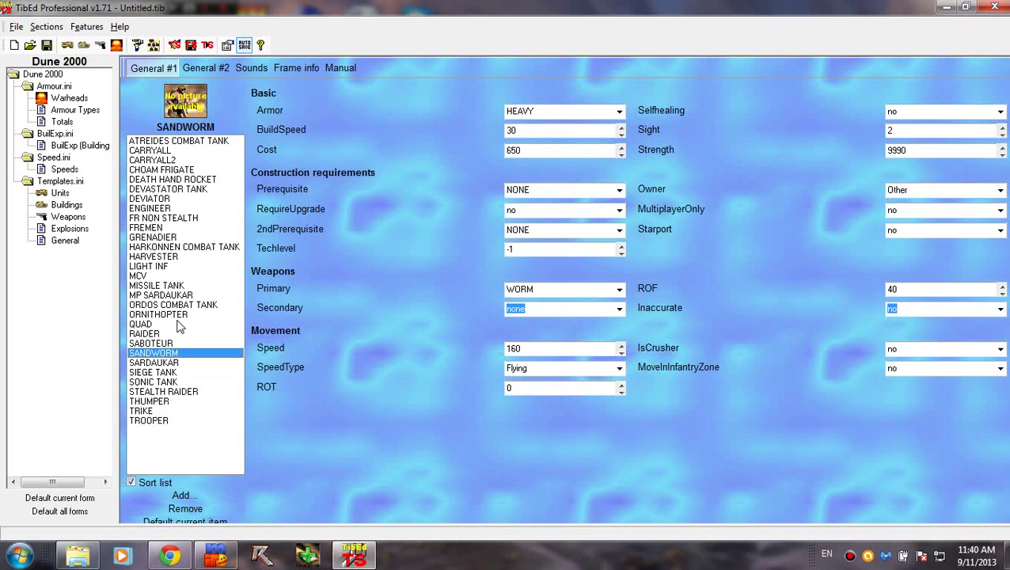
left_click(158, 199)
left_click(183, 286)
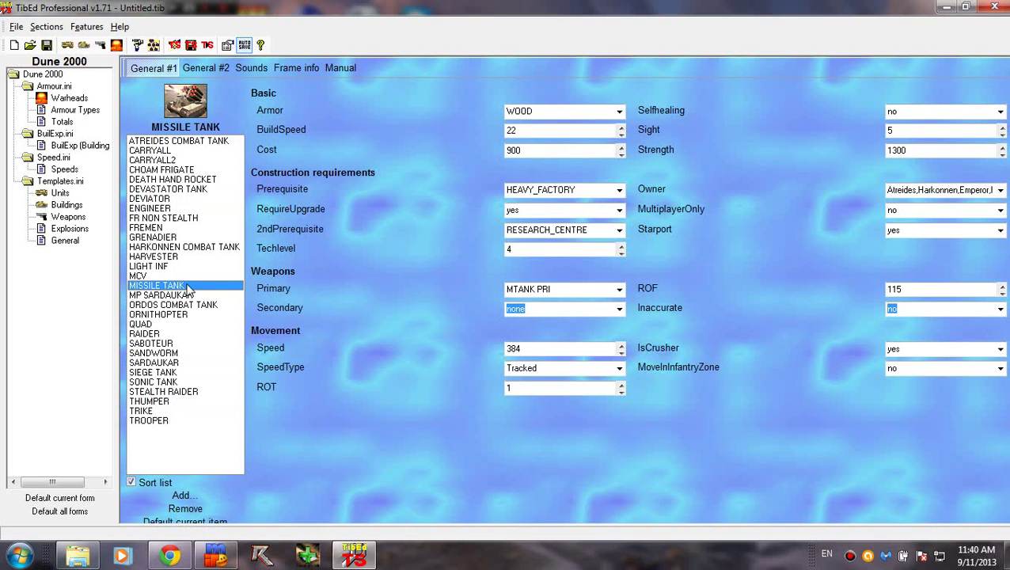
left_click(193, 209)
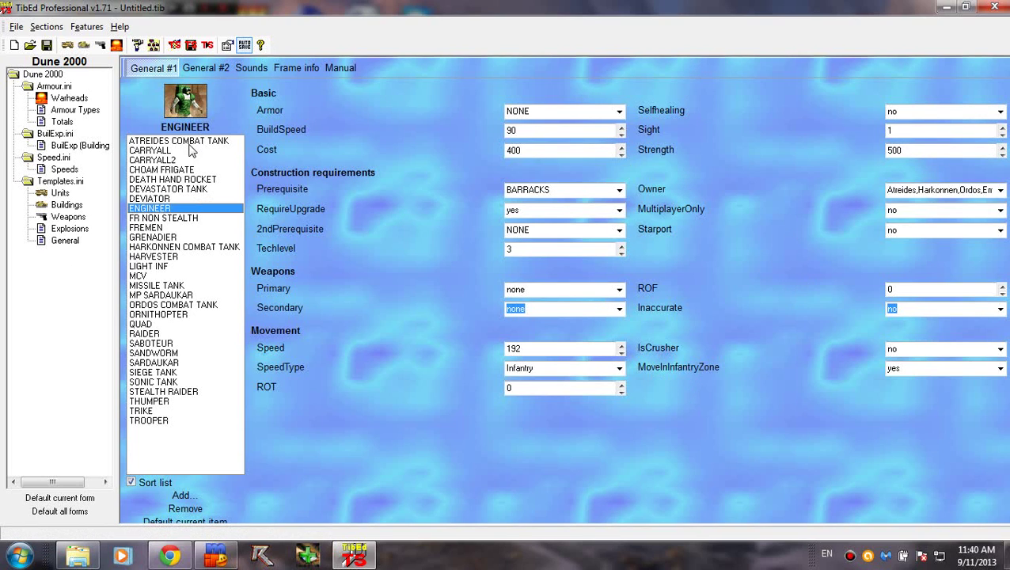
left_click(171, 199)
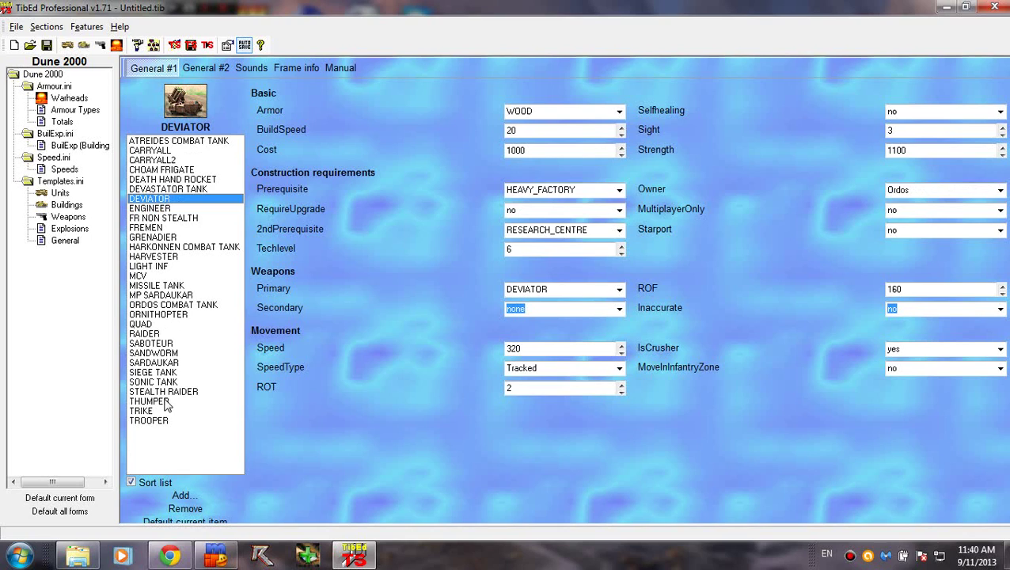
Select the QUAD unit and view the armor types available for it
left_click(153, 324)
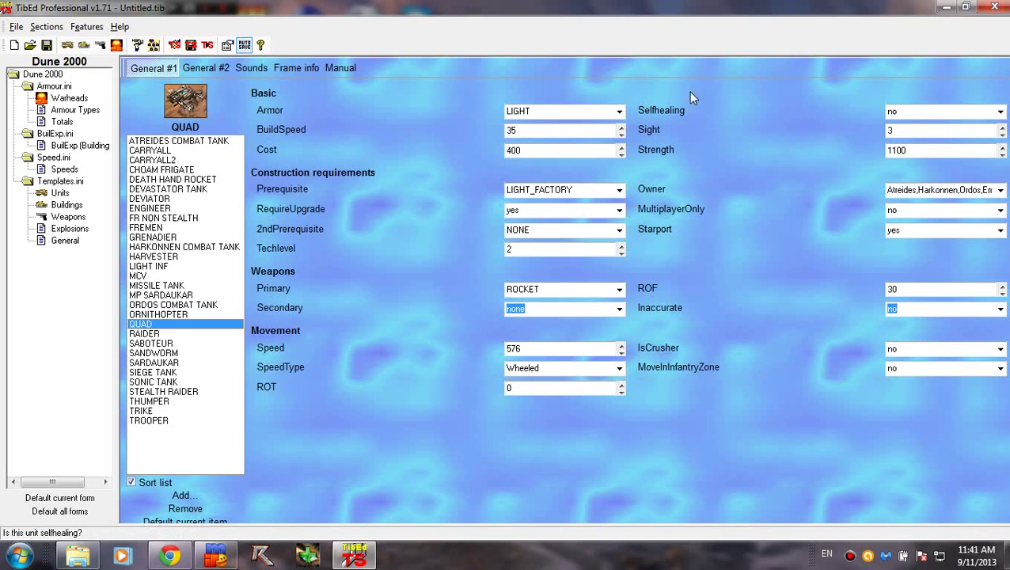
left_click(619, 114)
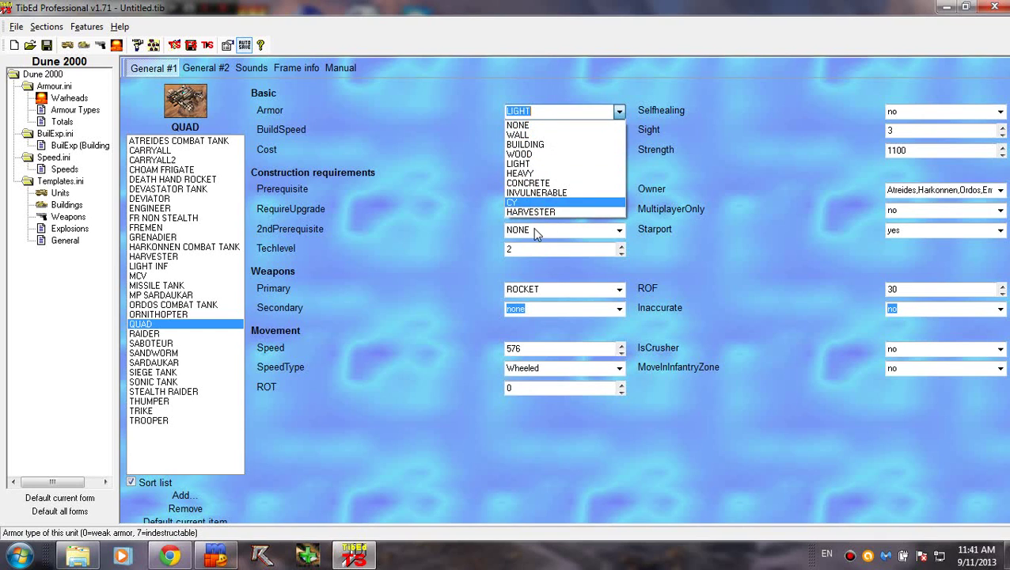
left_click(413, 155)
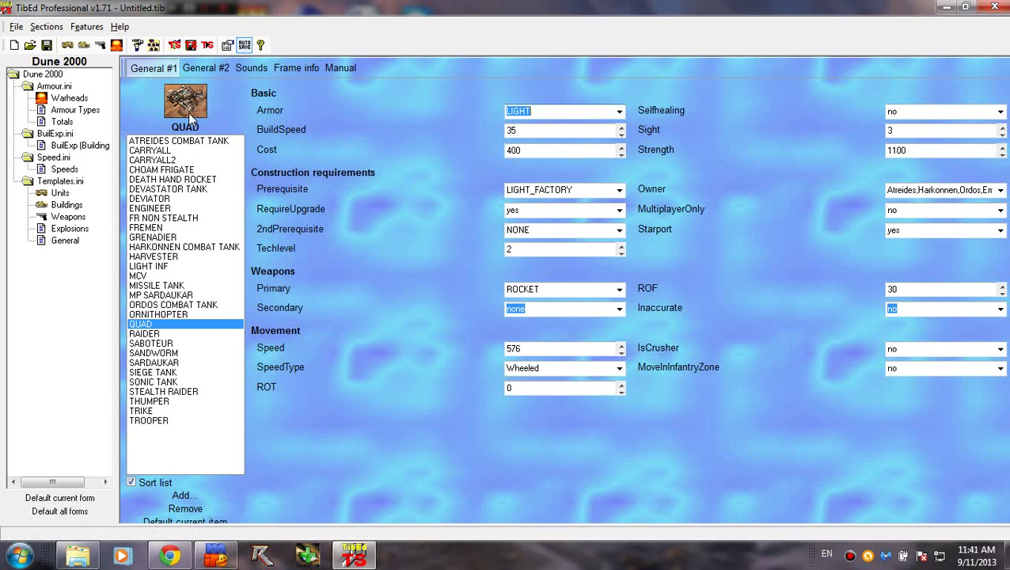
Examine the QUAD's raw entries in Templates.ini, including its frame and sound lines, and return to its first page of general settings
left_click(340, 70)
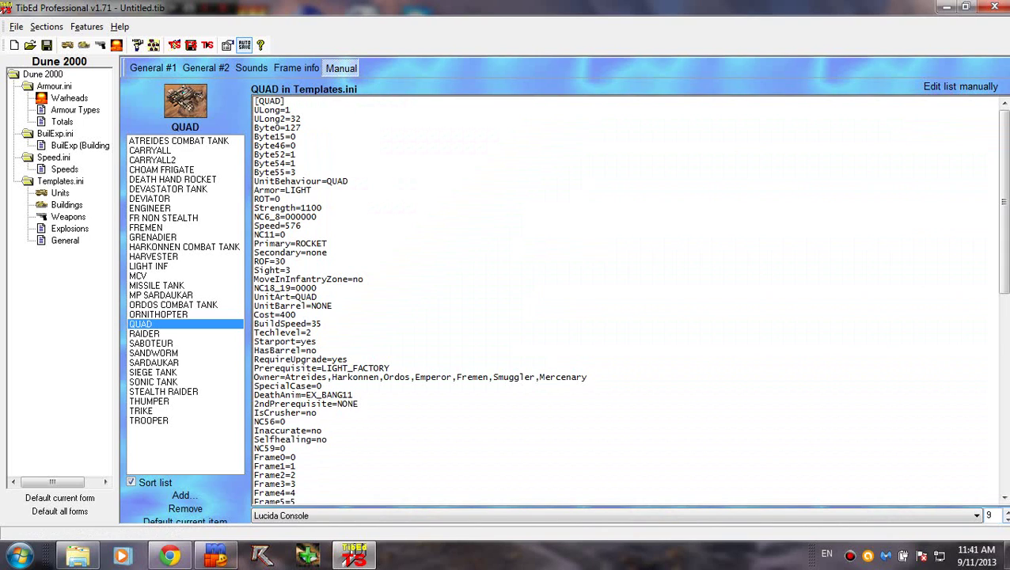
scroll(475, 301, "down", 3)
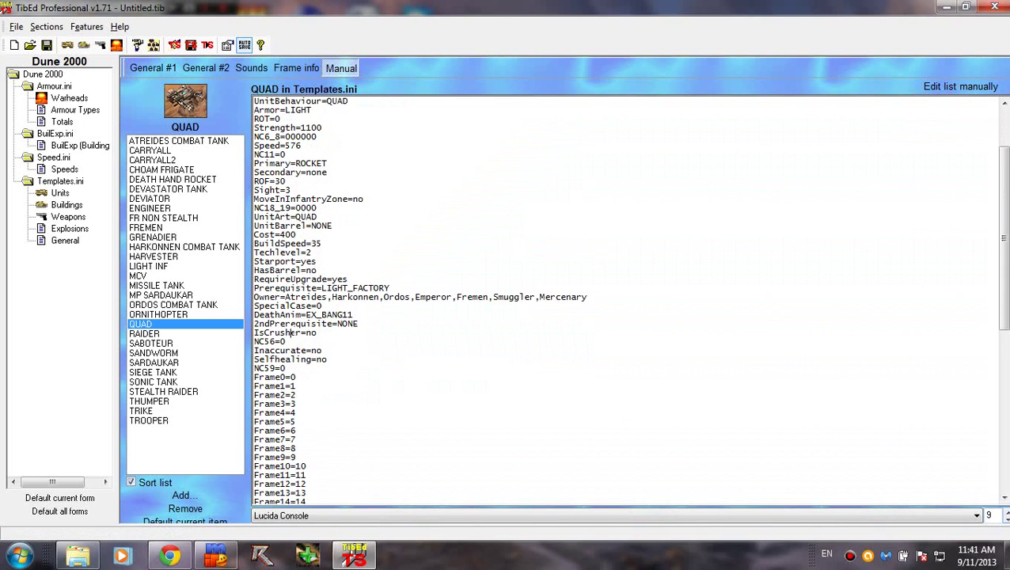
left_click_drag(255, 218, 317, 498)
left_click(307, 261)
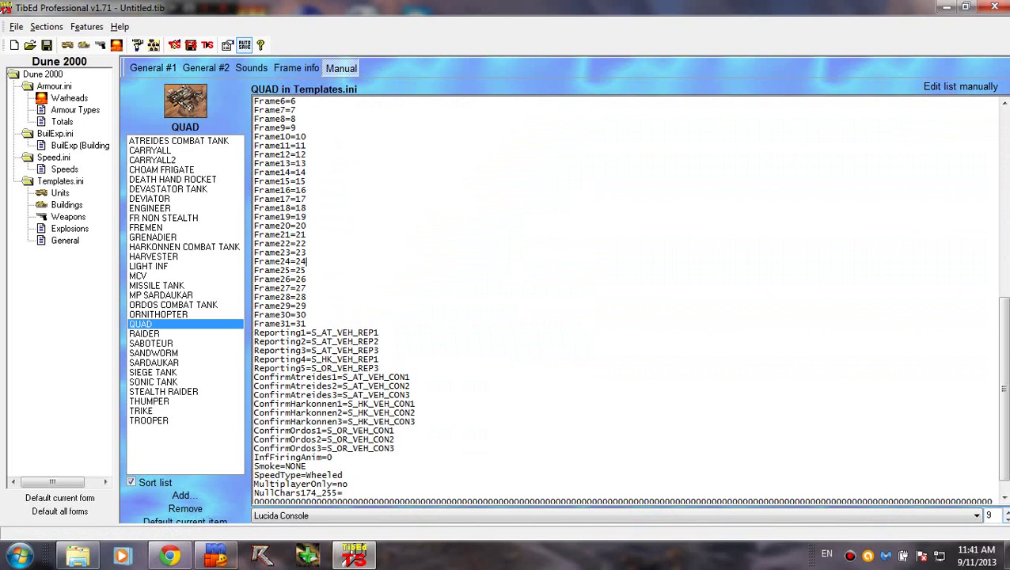
left_click(152, 68)
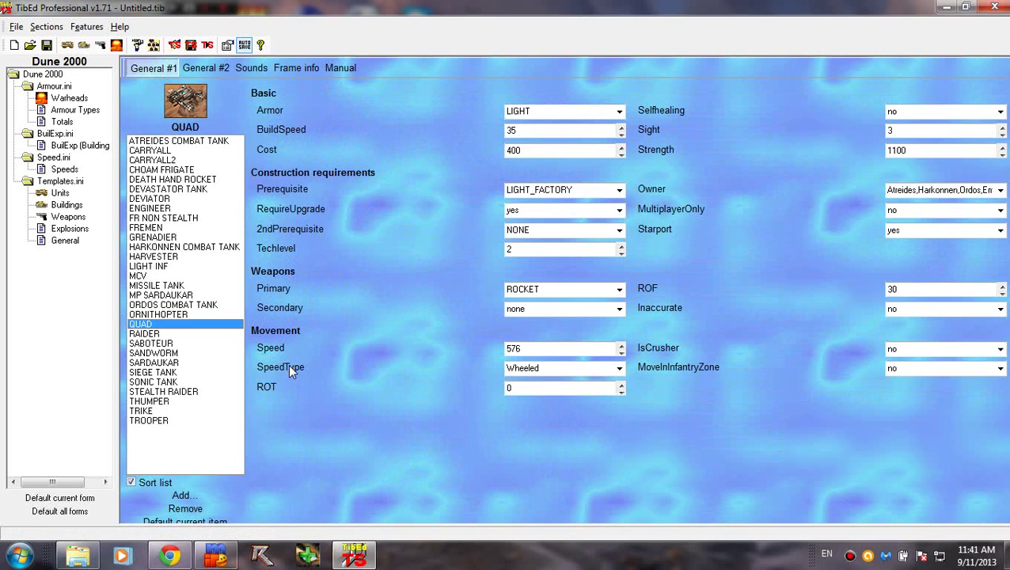
left_click(345, 69)
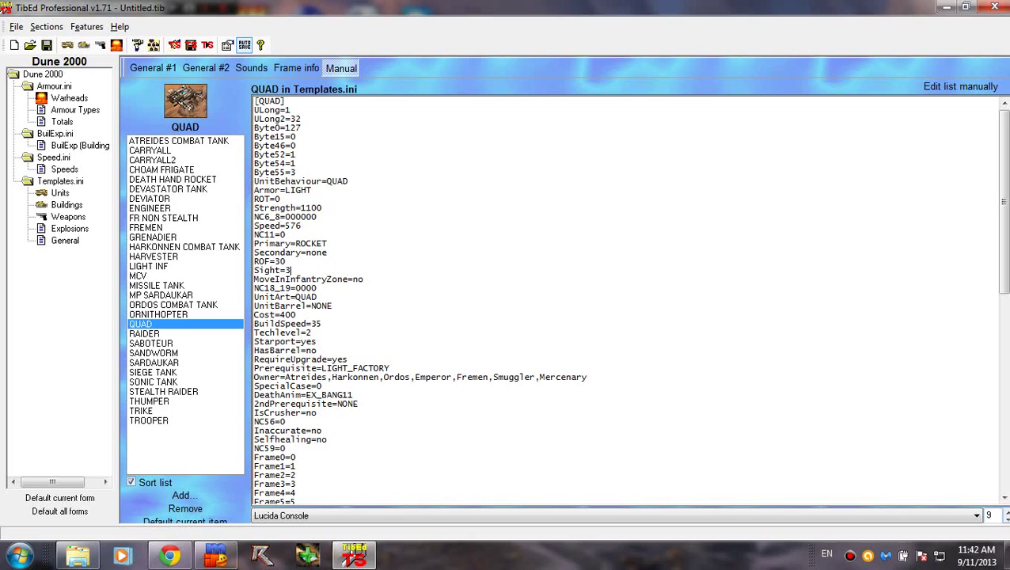
left_click_drag(255, 279, 318, 288)
left_click(319, 298)
left_click(152, 68)
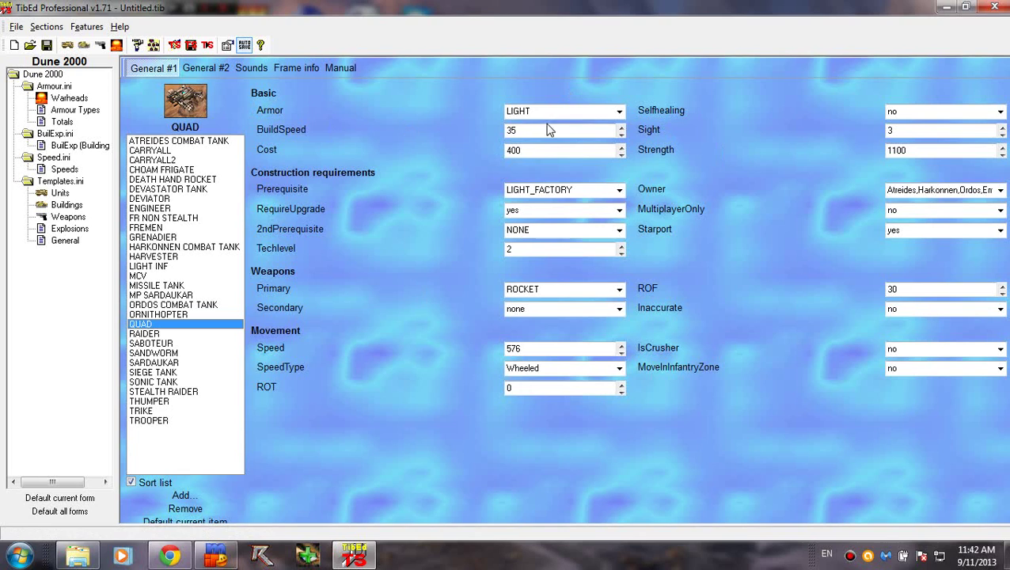
Review the armor choices with LIGHT picked for the QUAD, check the Armour Types section, and return to the units
left_click(620, 112)
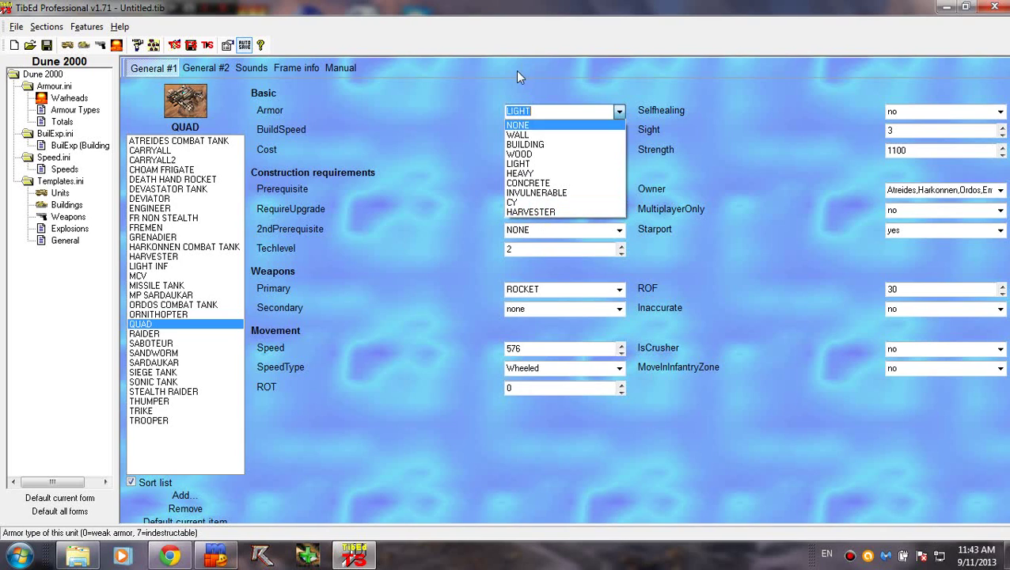
left_click(516, 165)
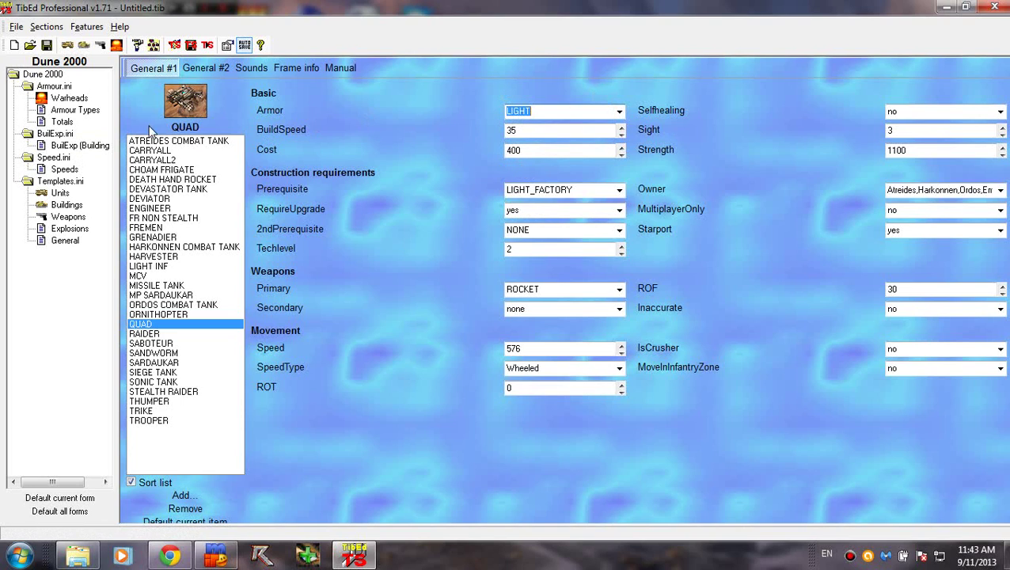
left_click(75, 111)
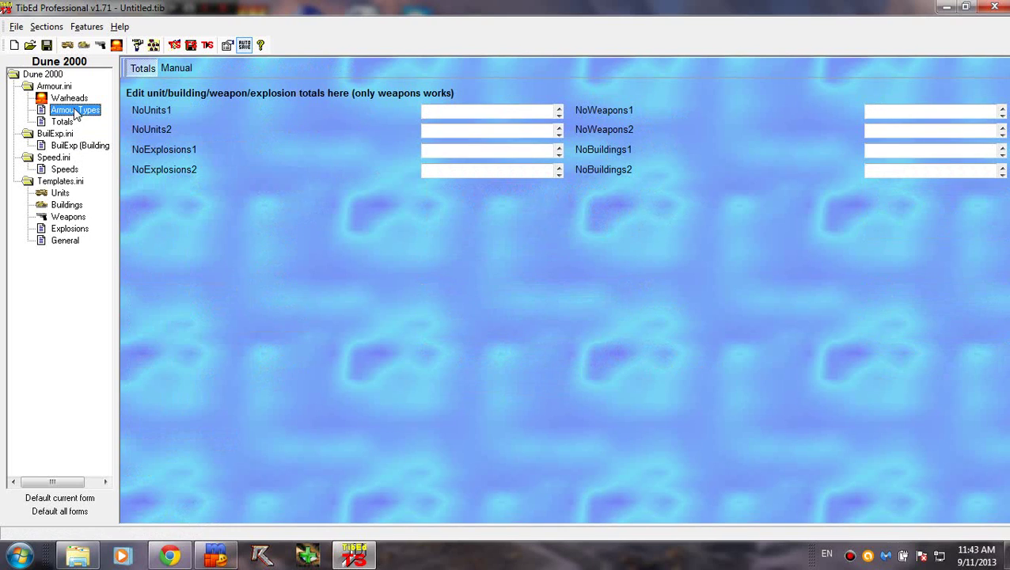
left_click(60, 193)
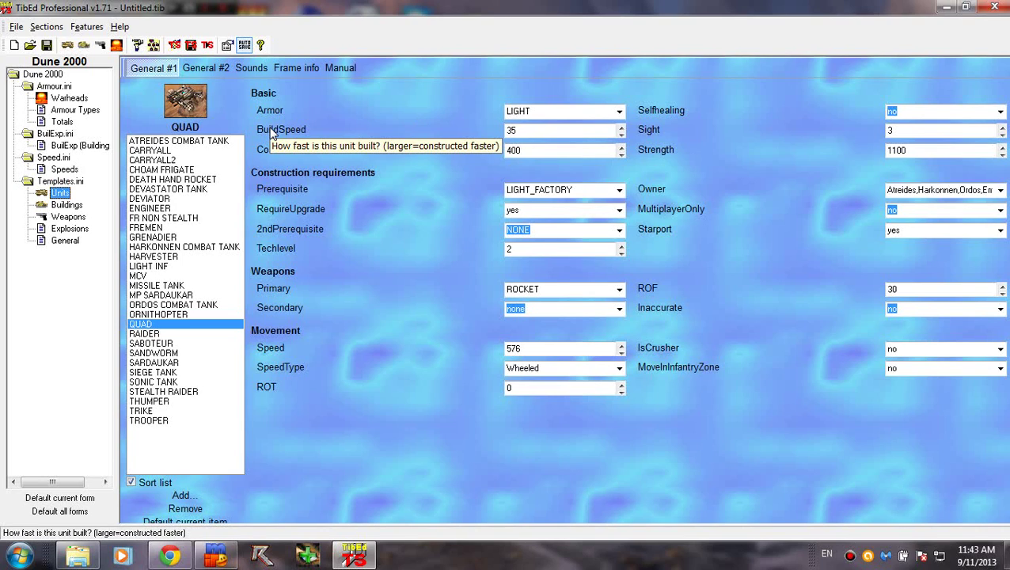
Set the QUAD's BuildSpeed to 20 and open its Cost value for editing
left_click(506, 130)
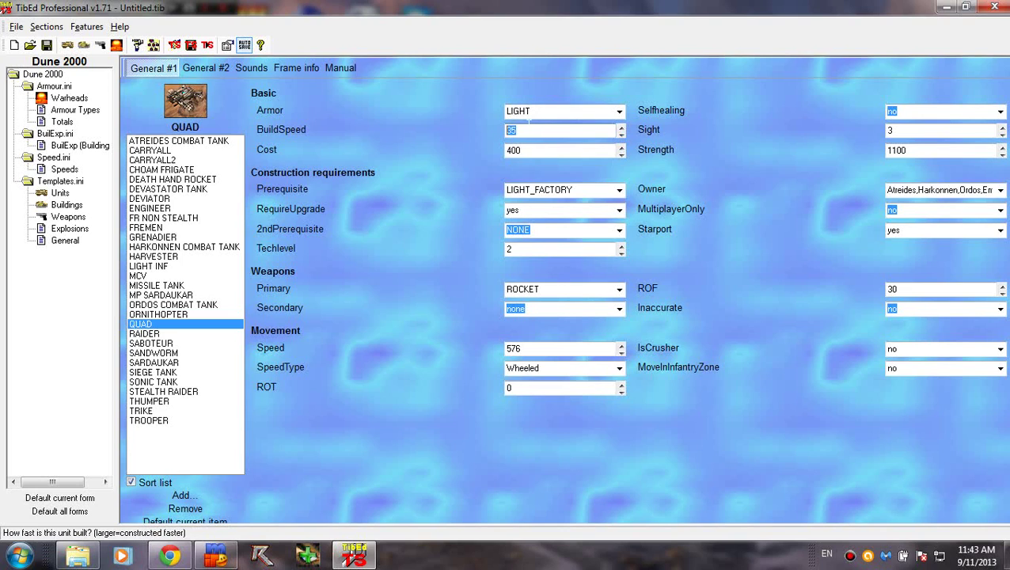
left_click(622, 135)
type("20")
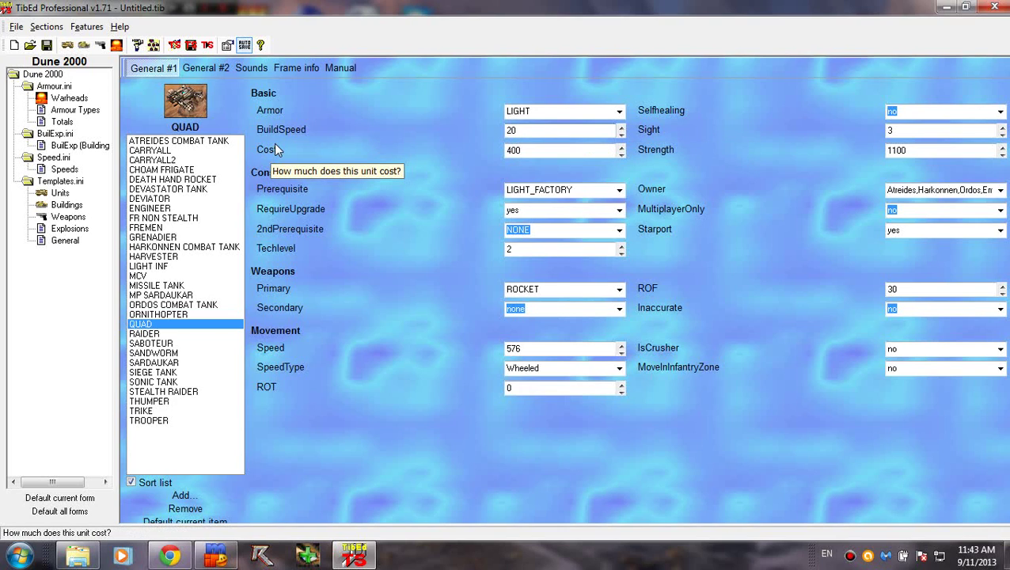
double_click(524, 153)
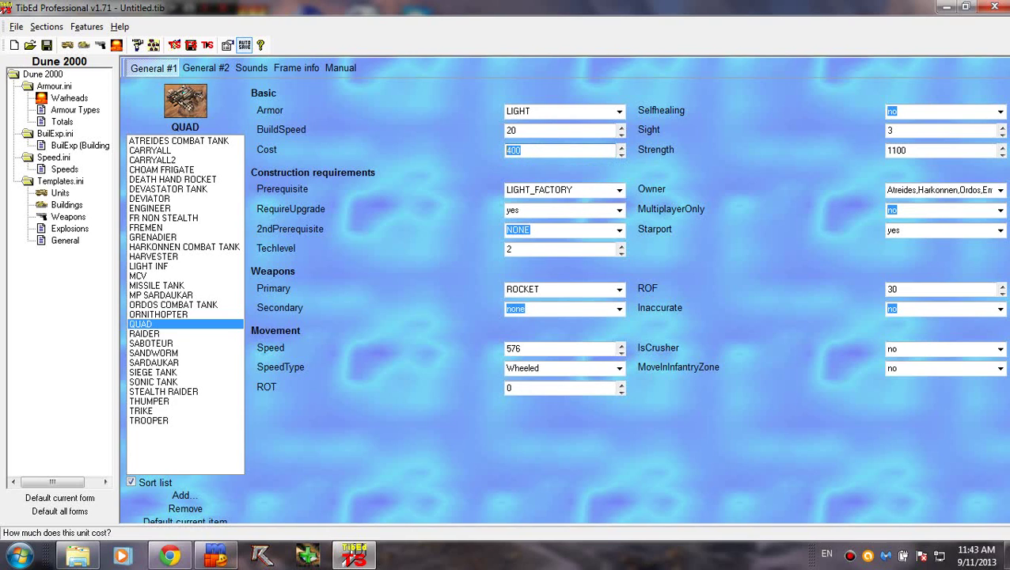
left_click(529, 150)
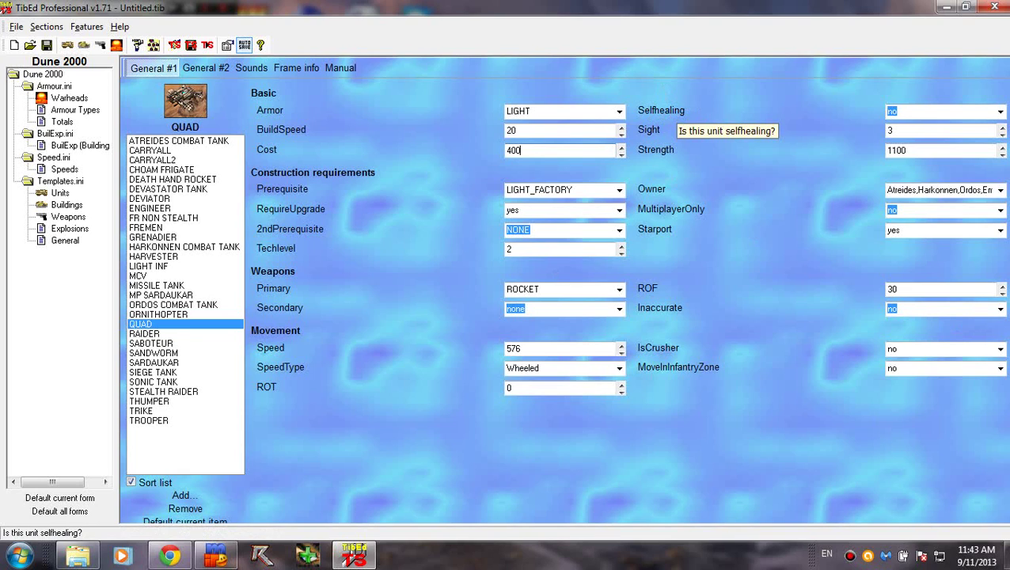
Set the QUAD's Selfhealing option to yes and its Sight to 5
left_click(1002, 115)
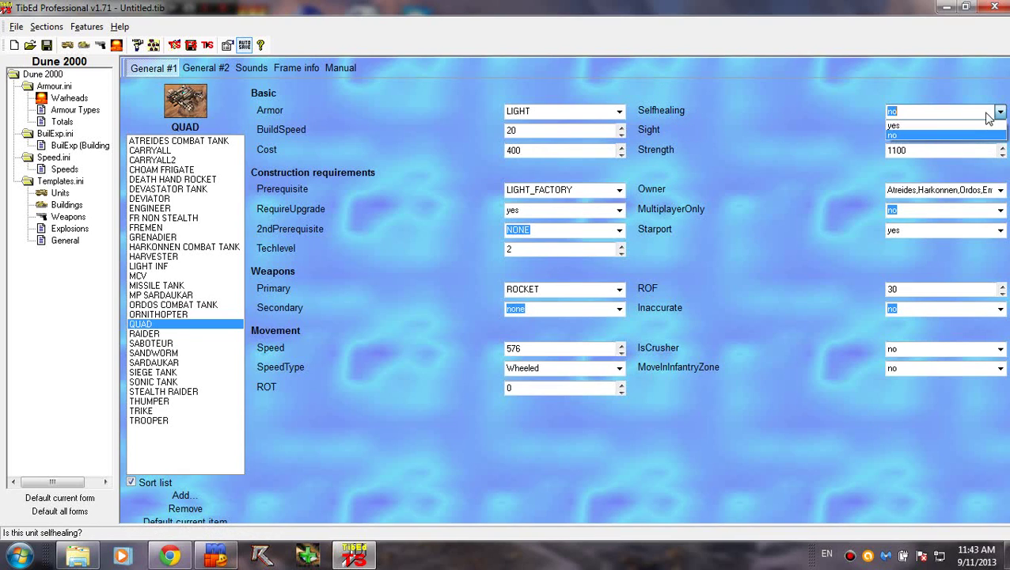
left_click(938, 127)
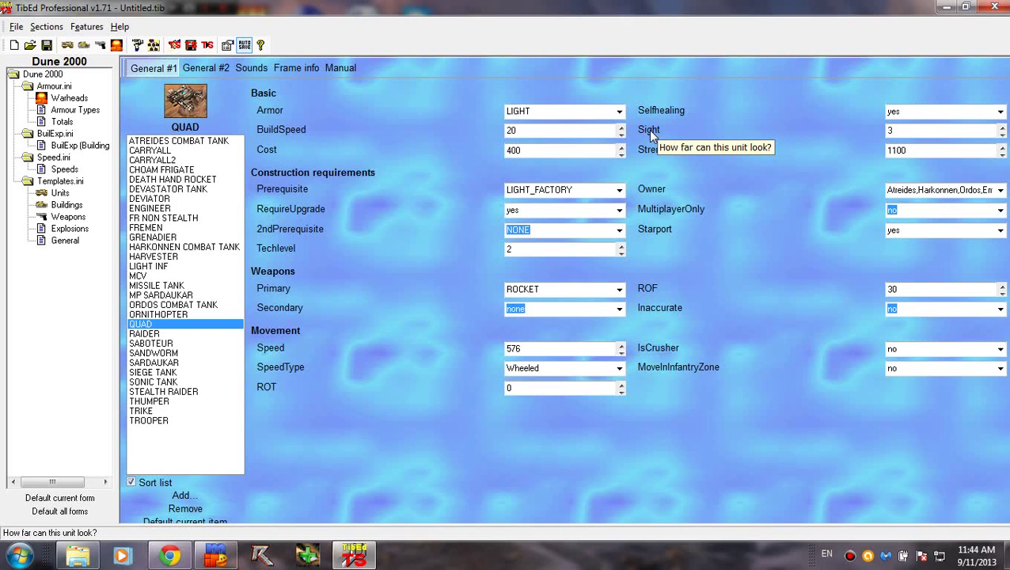
left_click(1001, 129)
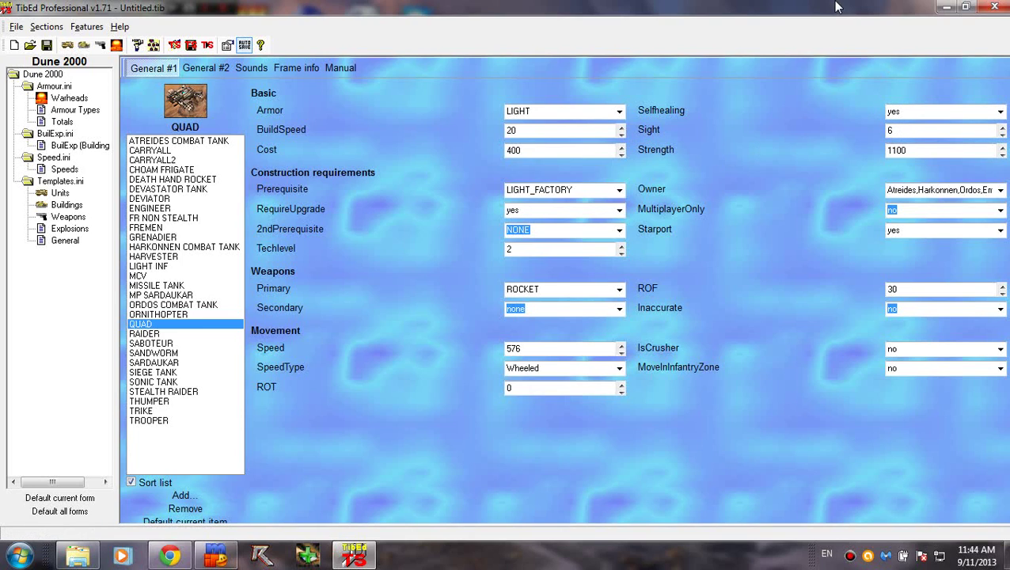
mouse_move(644, 135)
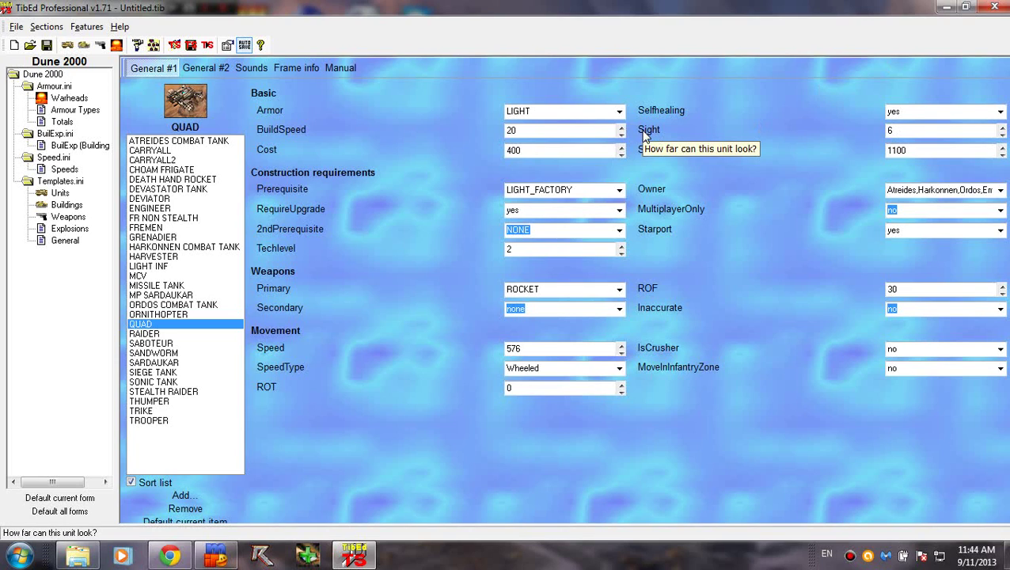
left_click(1002, 129)
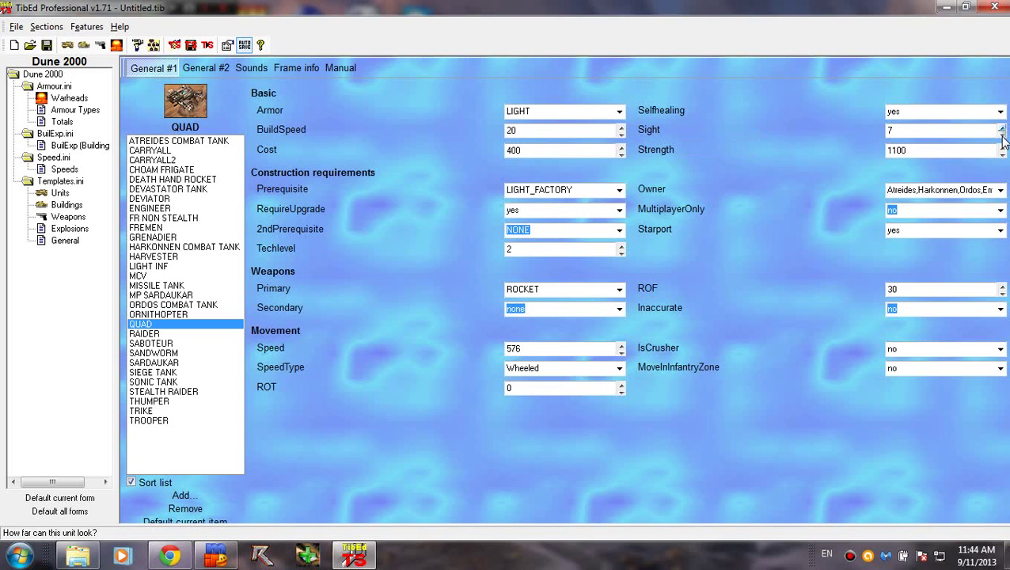
left_click(1002, 136)
left_click(1002, 136)
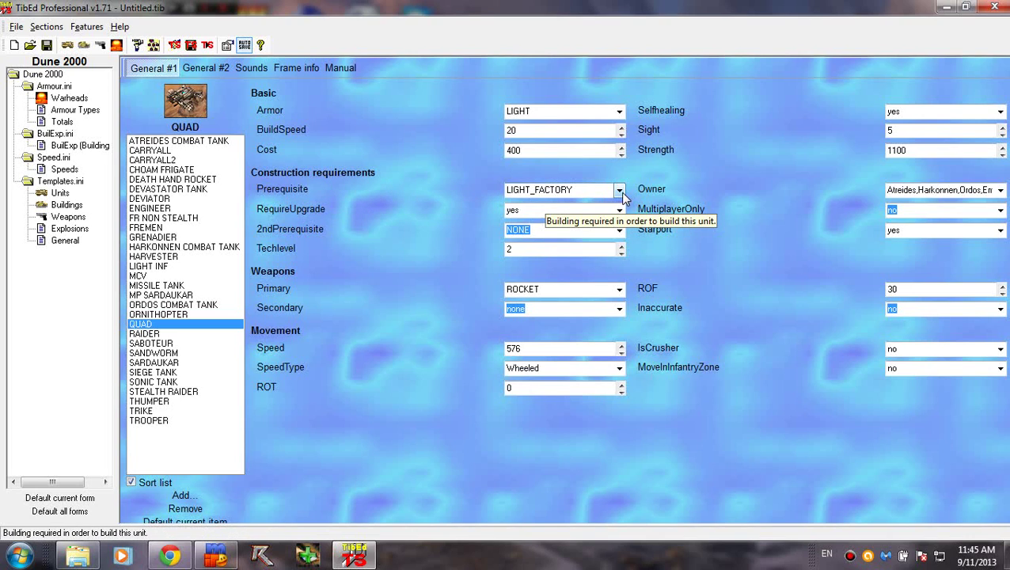
Pick LIGHT_FACTORY as the QUAD's prerequisite with RequireUpgrade set to yes, and review the second prerequisite options
left_click(620, 192)
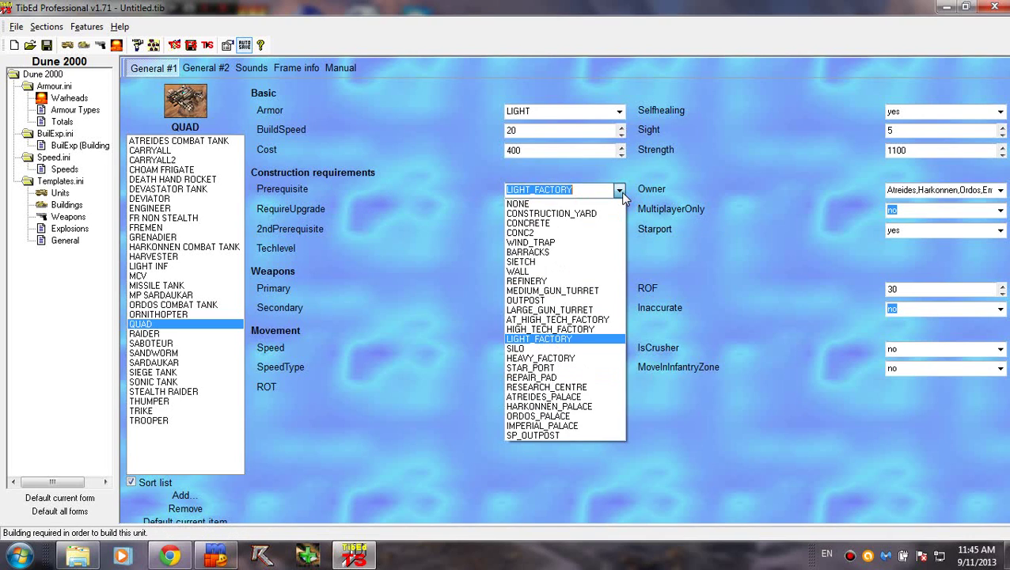
left_click(543, 340)
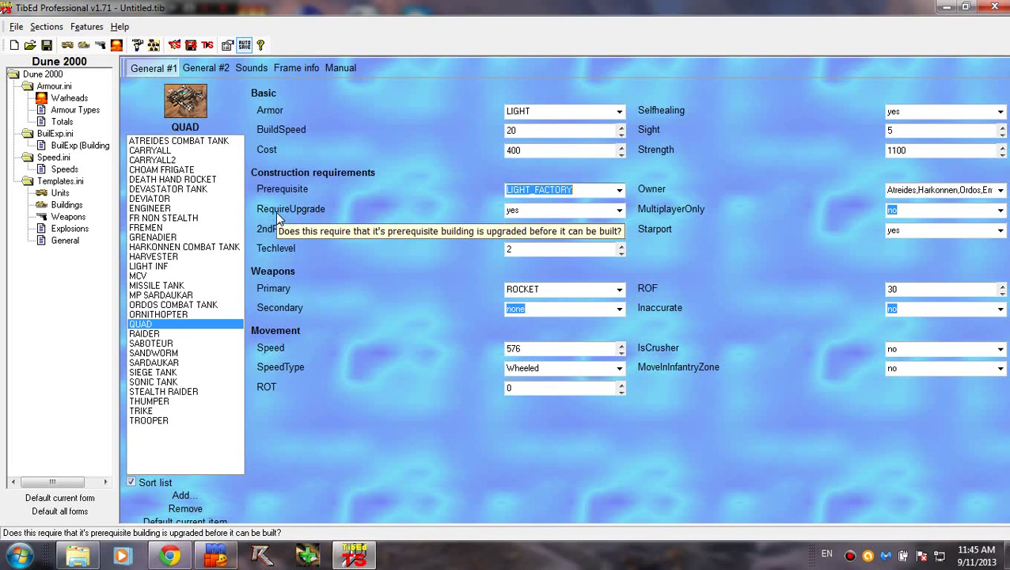
left_click(558, 210)
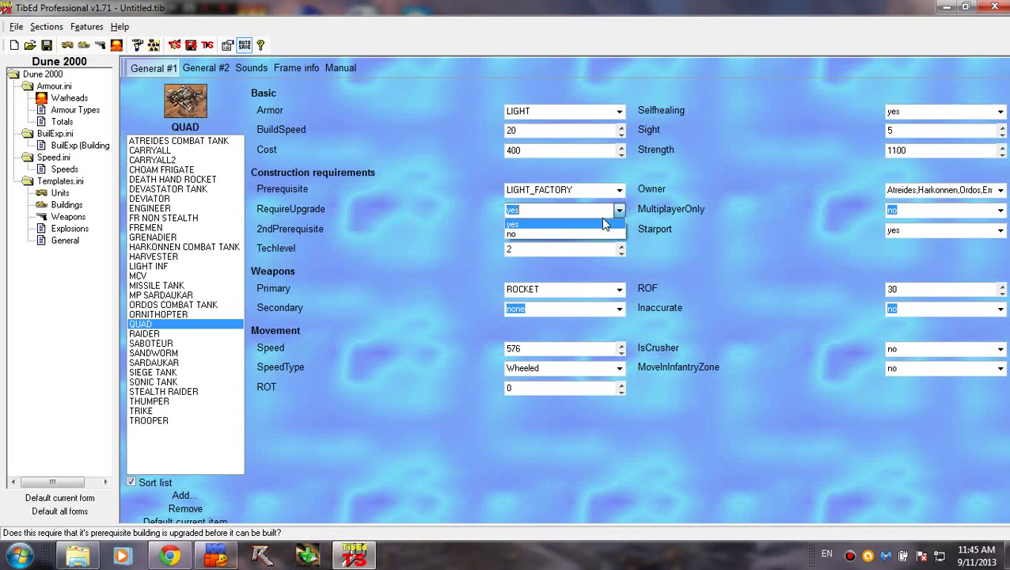
left_click(532, 225)
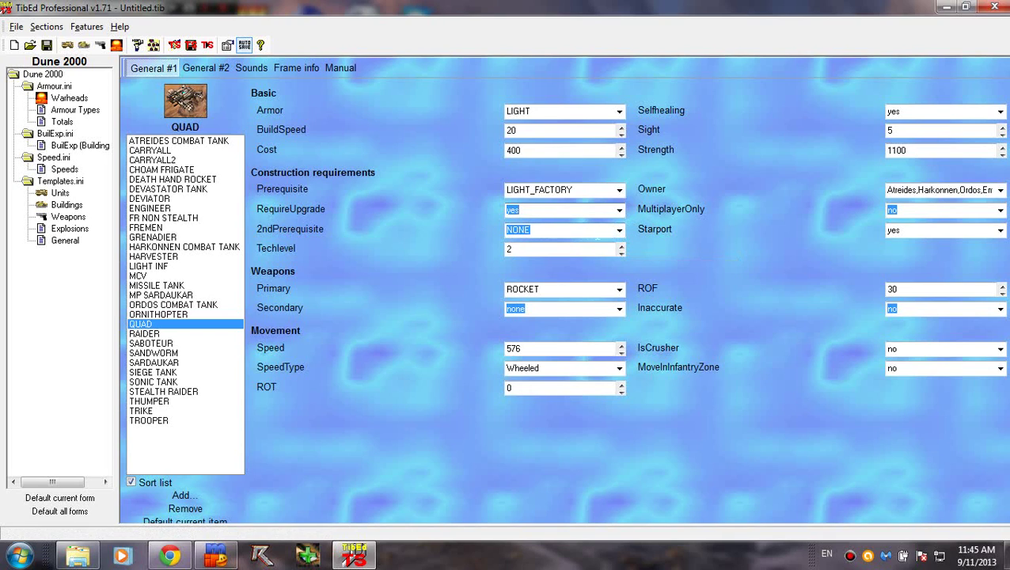
left_click(620, 231)
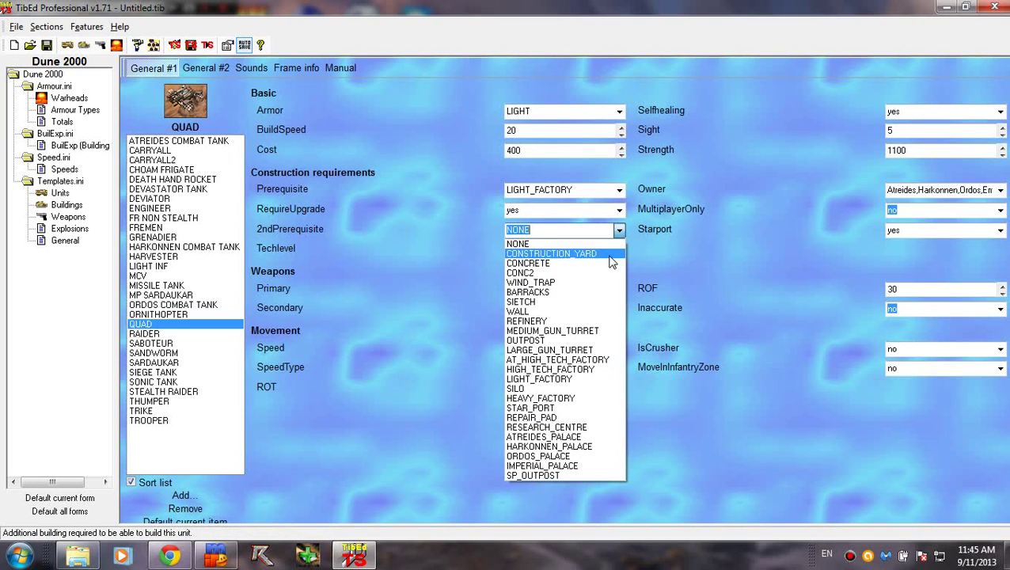
left_click(619, 237)
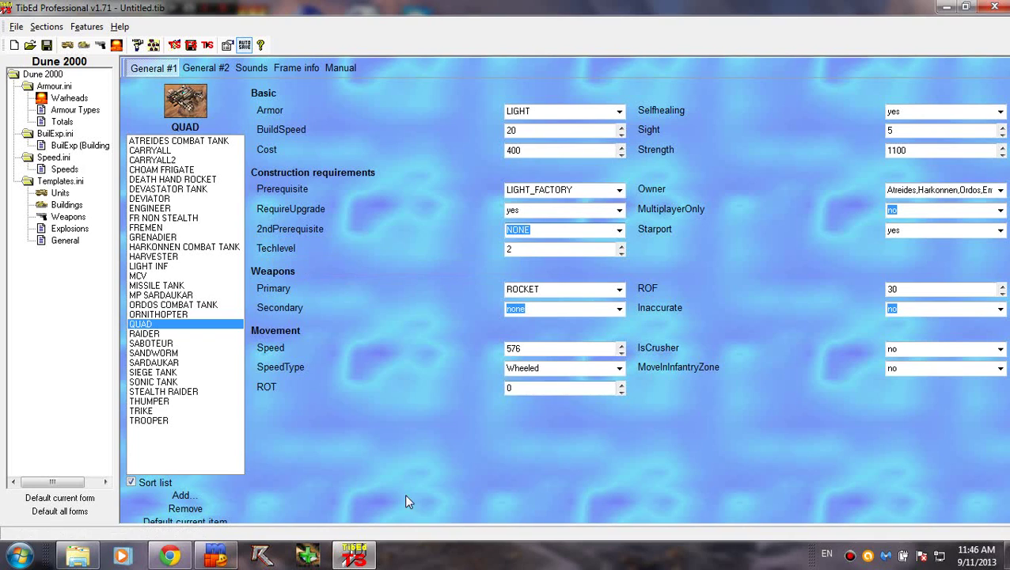
Set the QUAD's Techlevel to -1
key("Tab")
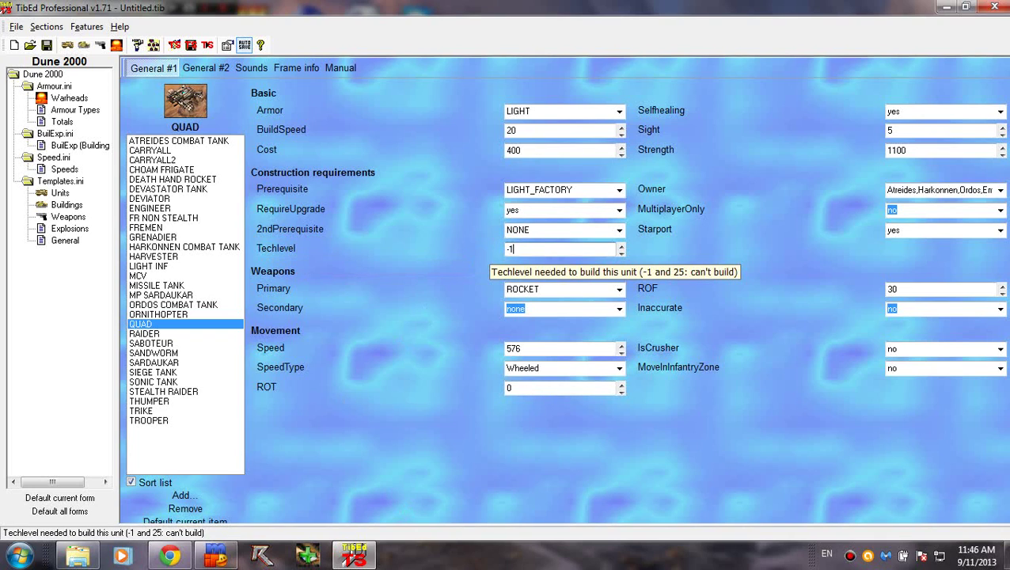
type("-1")
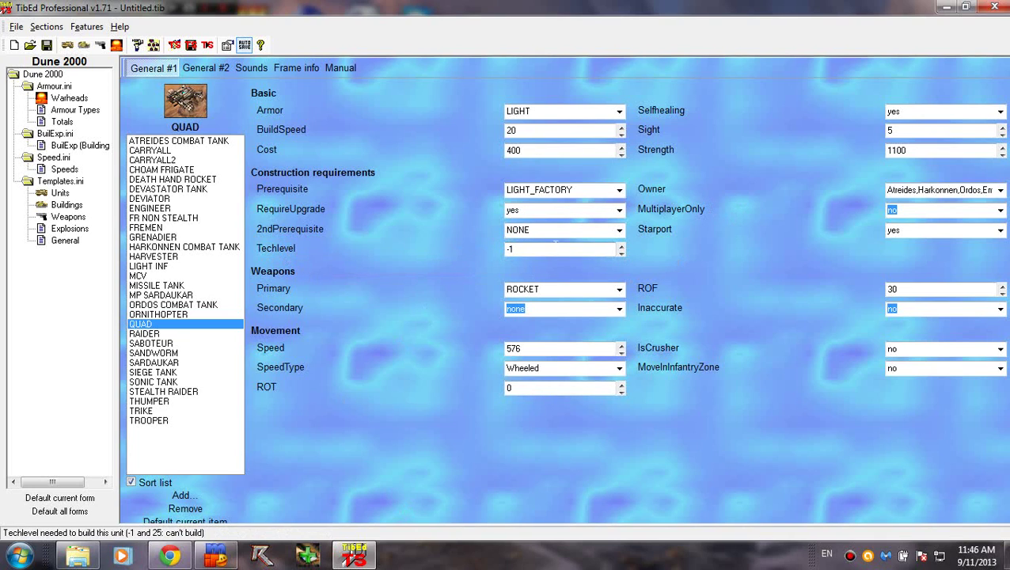
Set the QUAD's Techlevel to 2
left_click(621, 246)
left_click(621, 246)
left_click(621, 247)
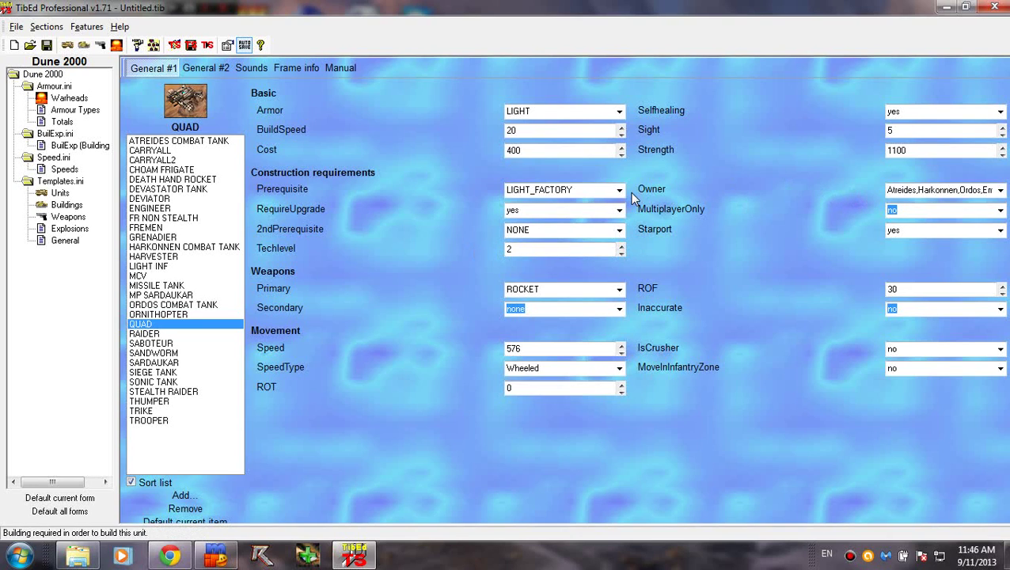
Review the available choices for the QUAD's Owner, MultiplayerOnly and Starport construction requirements
left_click(999, 195)
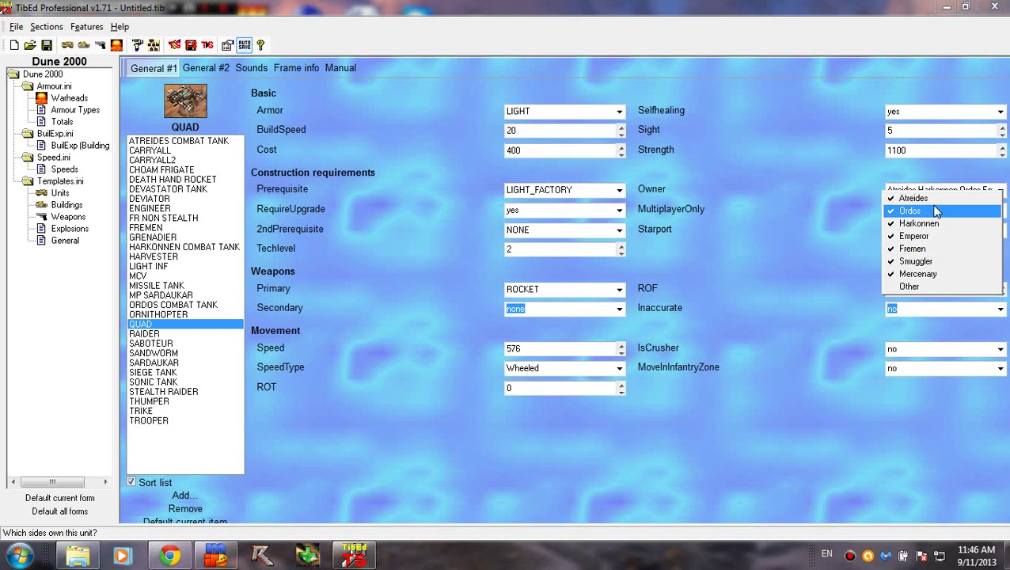
left_click(823, 299)
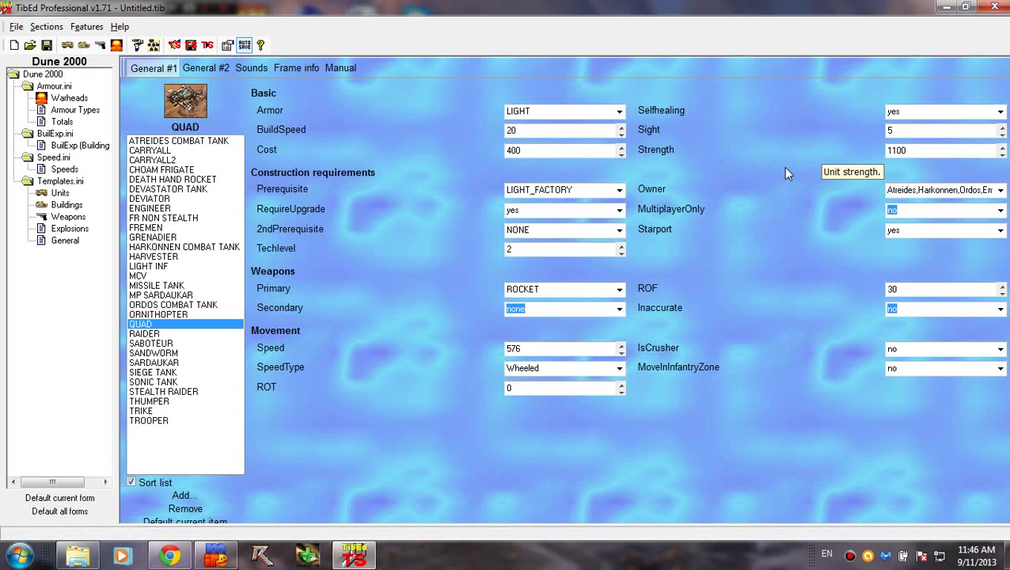
left_click(1001, 210)
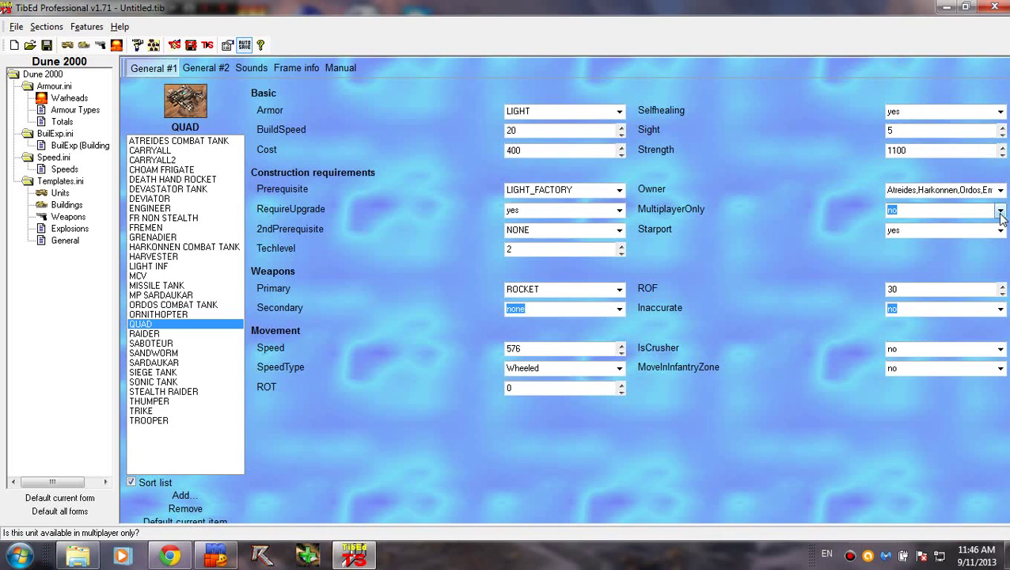
left_click(752, 208)
left_click(1000, 230)
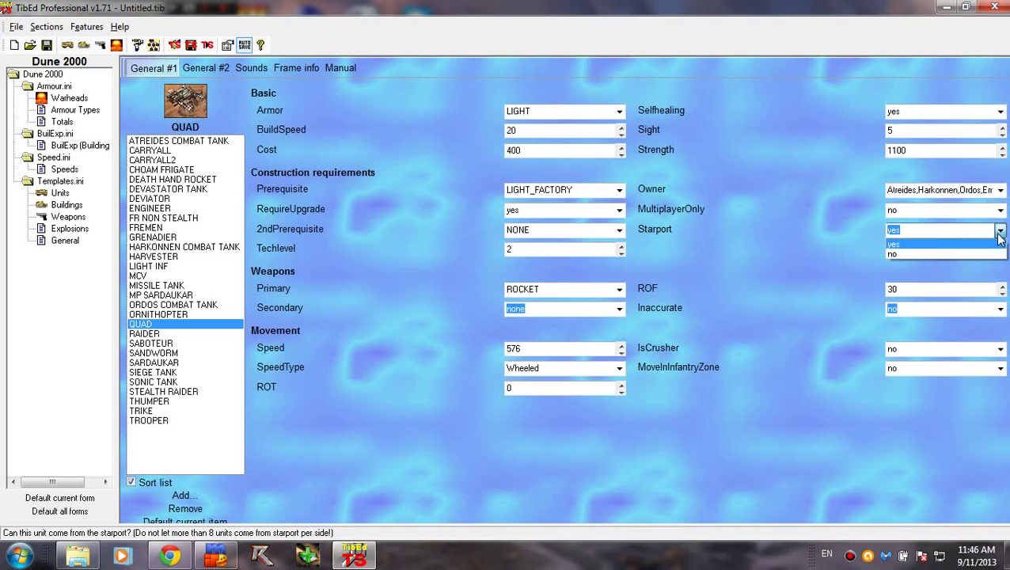
left_click(1000, 232)
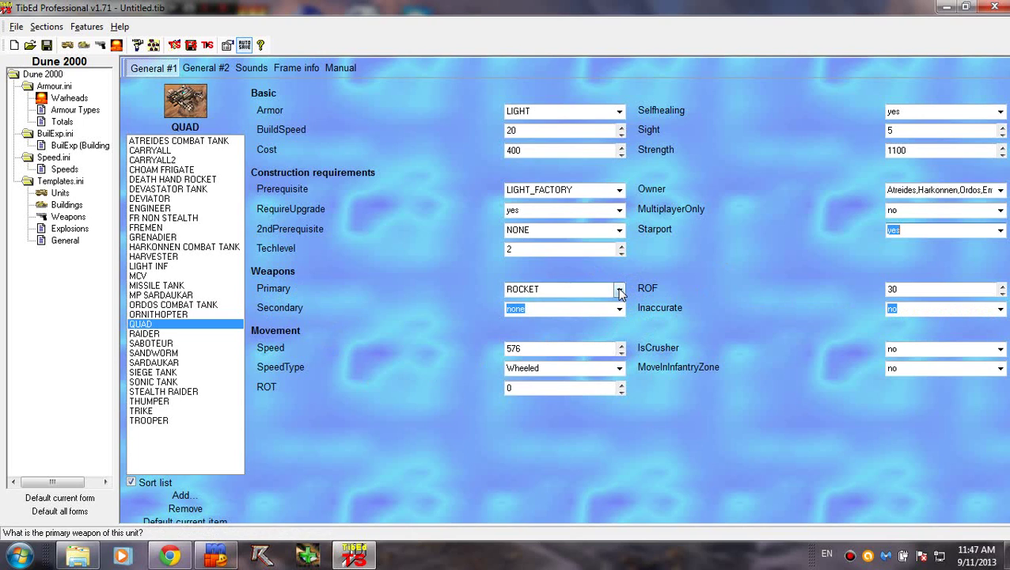
Review the QUAD's primary weapon choices, then view the MCV's attributes for comparison and return to the QUAD
left_click(620, 292)
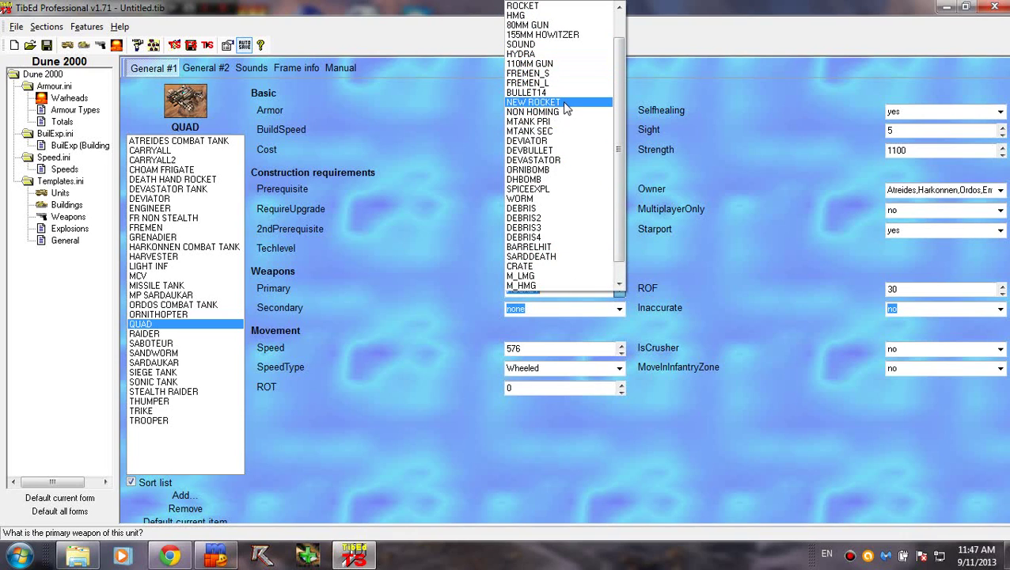
left_click(455, 265)
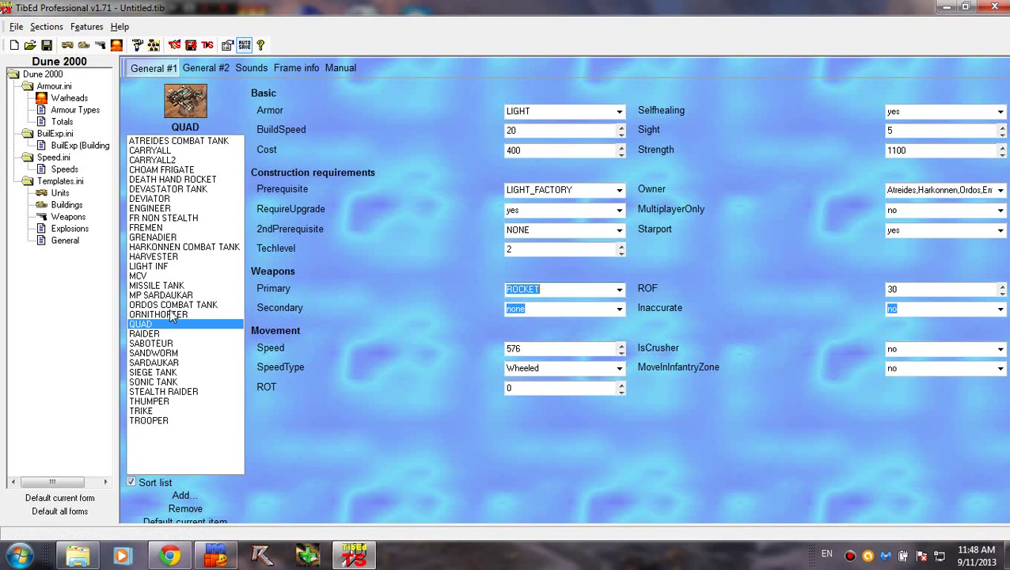
left_click(152, 276)
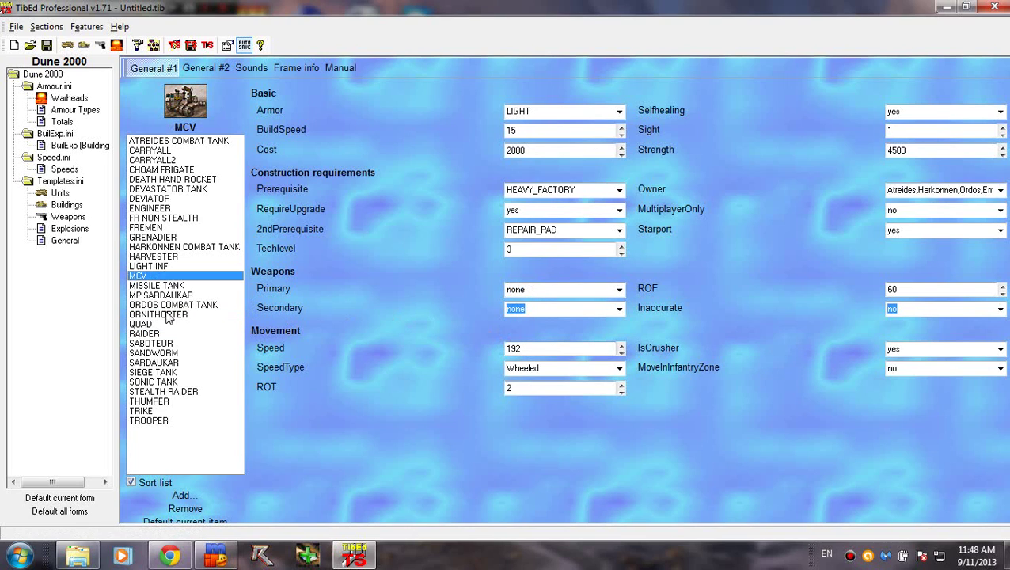
left_click(150, 326)
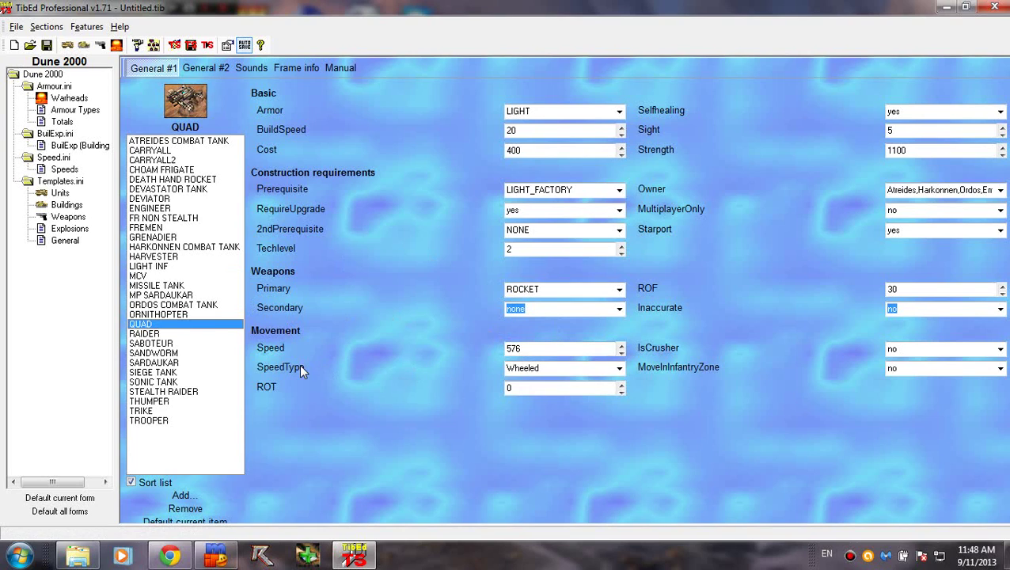
Examine the SpeedType options available for the QUAD's movement
left_click(619, 372)
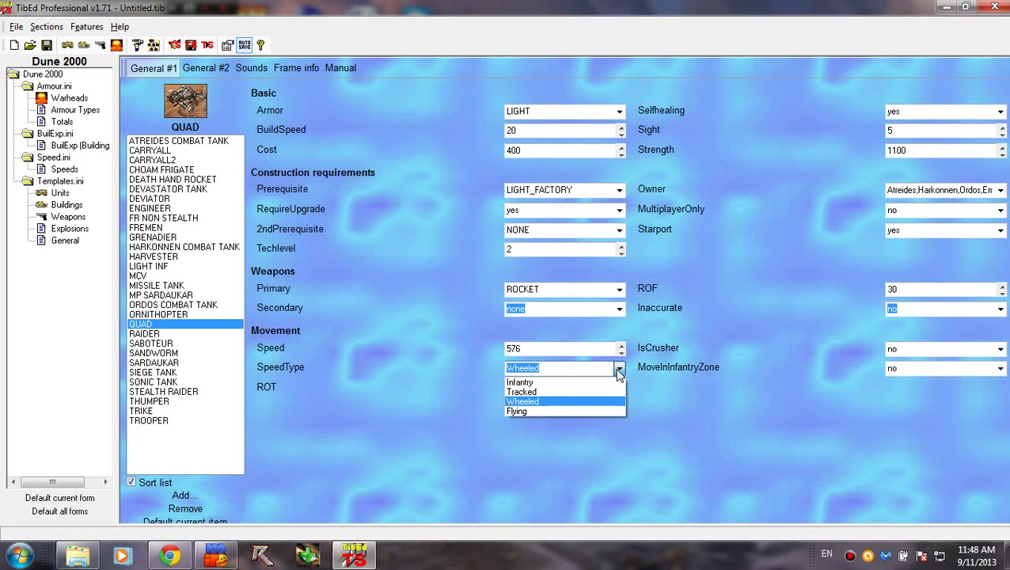
left_click(621, 369)
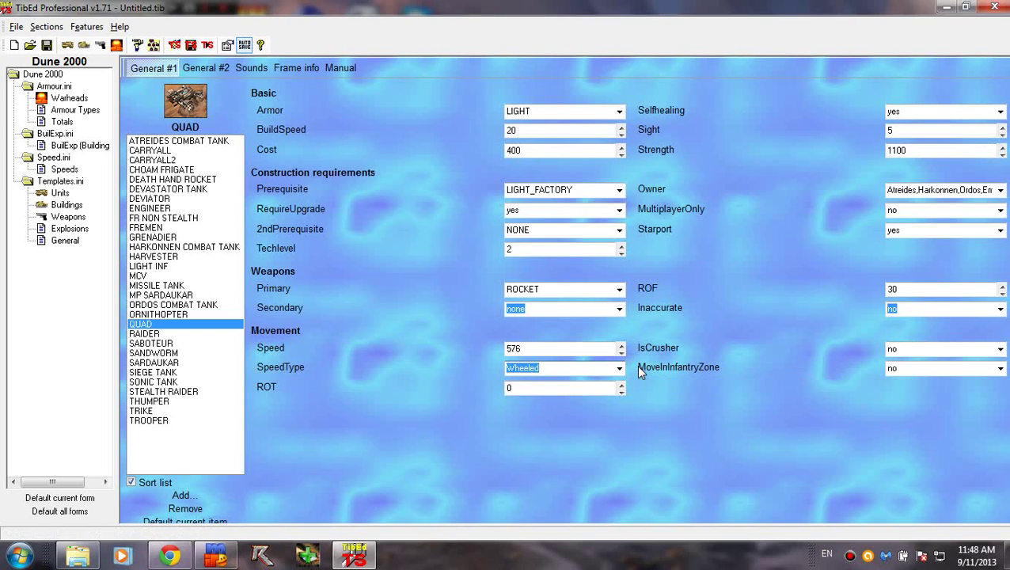
left_click(619, 369)
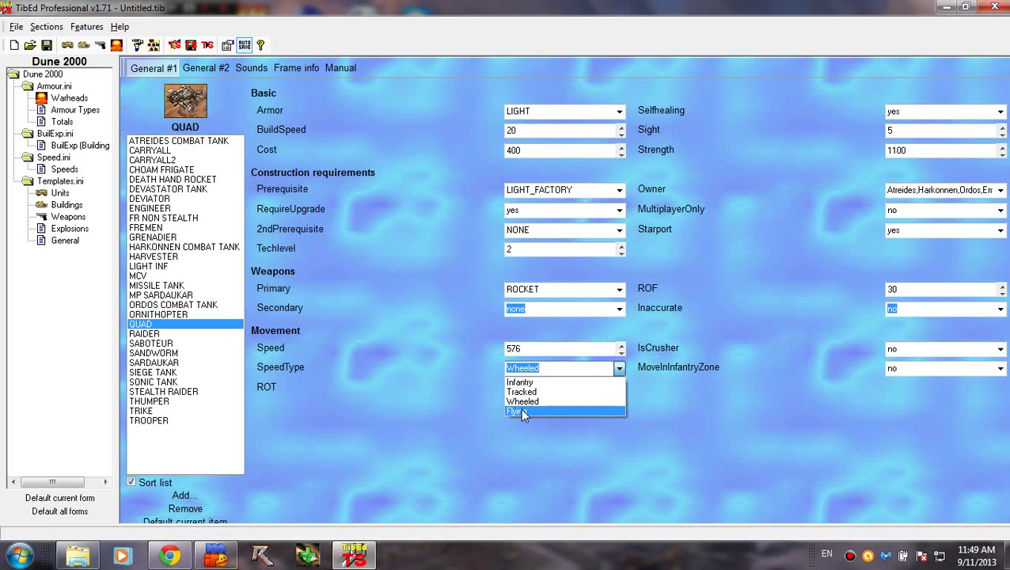
left_click(475, 404)
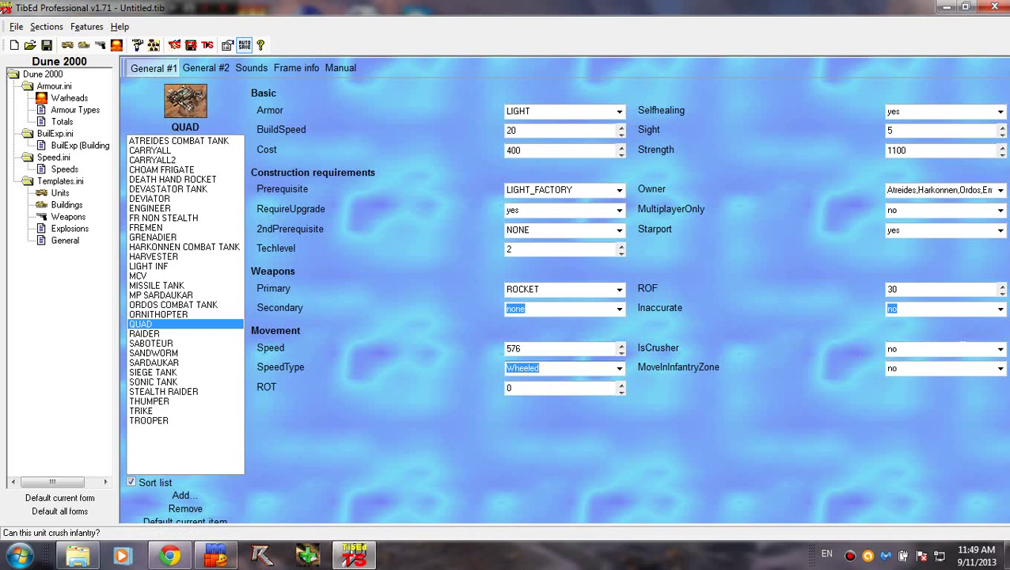
Review the QUAD's IsCrusher and MoveInInfantryZone movement options, leaving both on no
left_click(1000, 349)
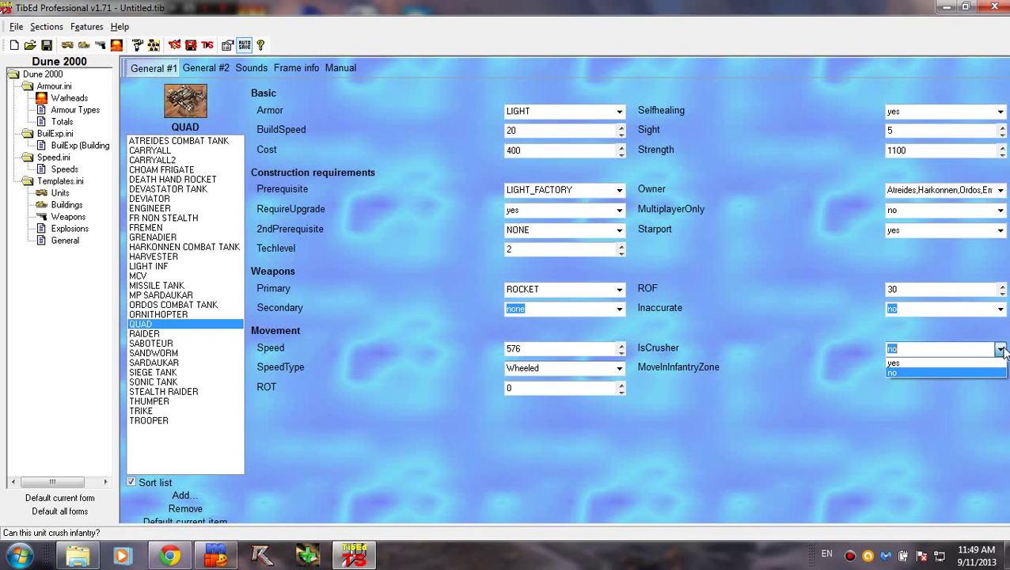
left_click(946, 373)
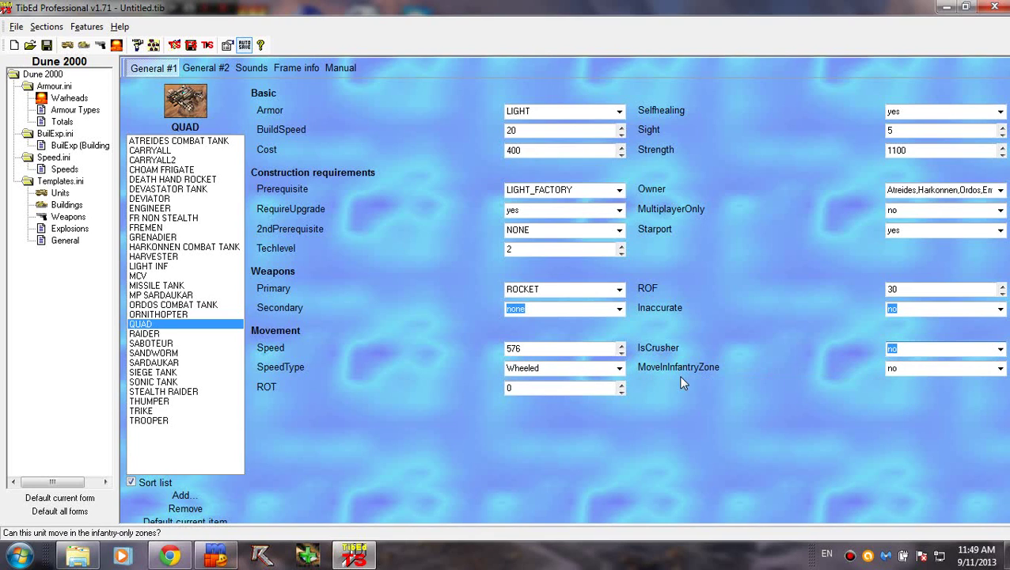
left_click(1000, 369)
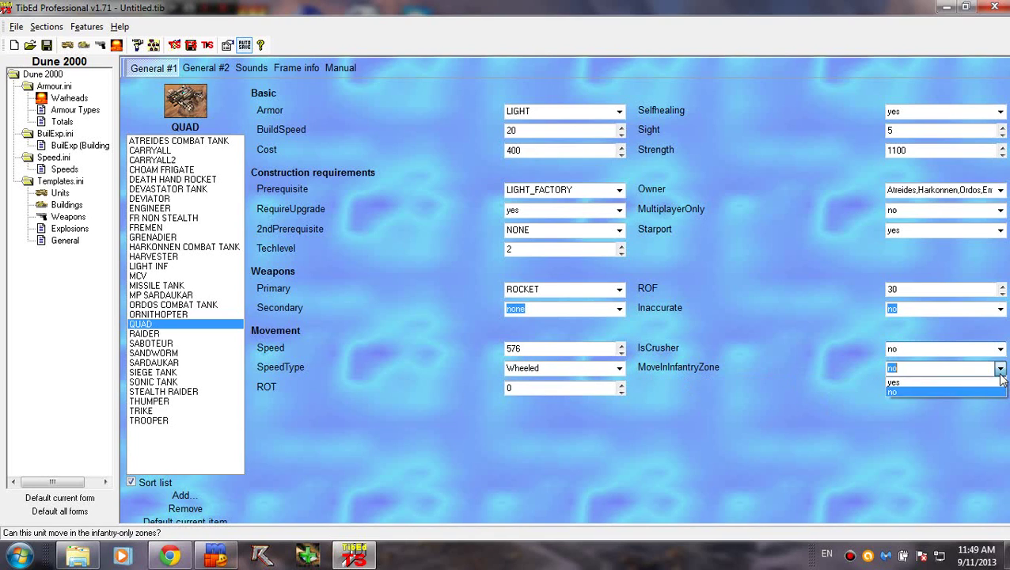
left_click(1000, 372)
left_click(1000, 371)
left_click(999, 370)
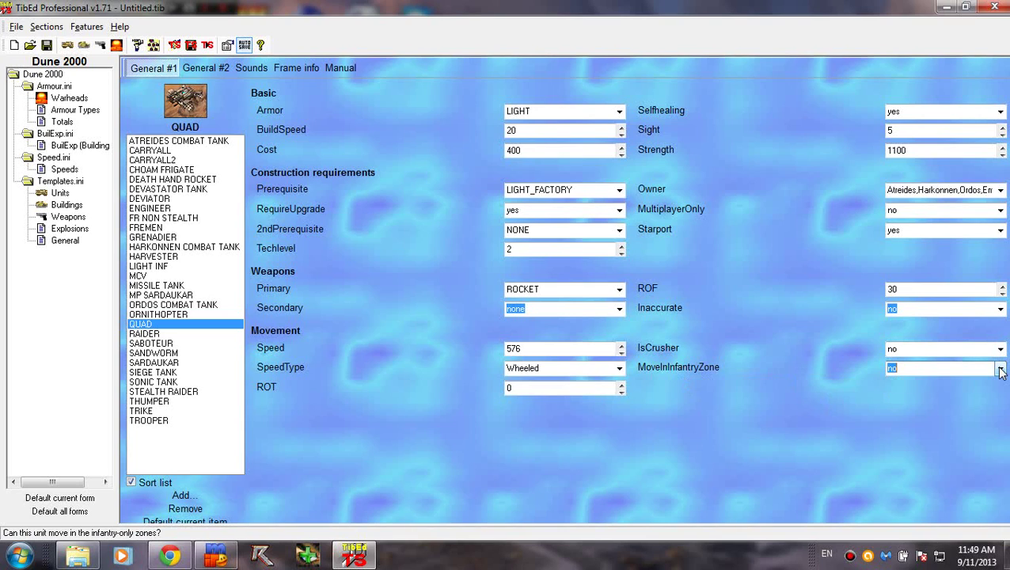
double_click(1000, 372)
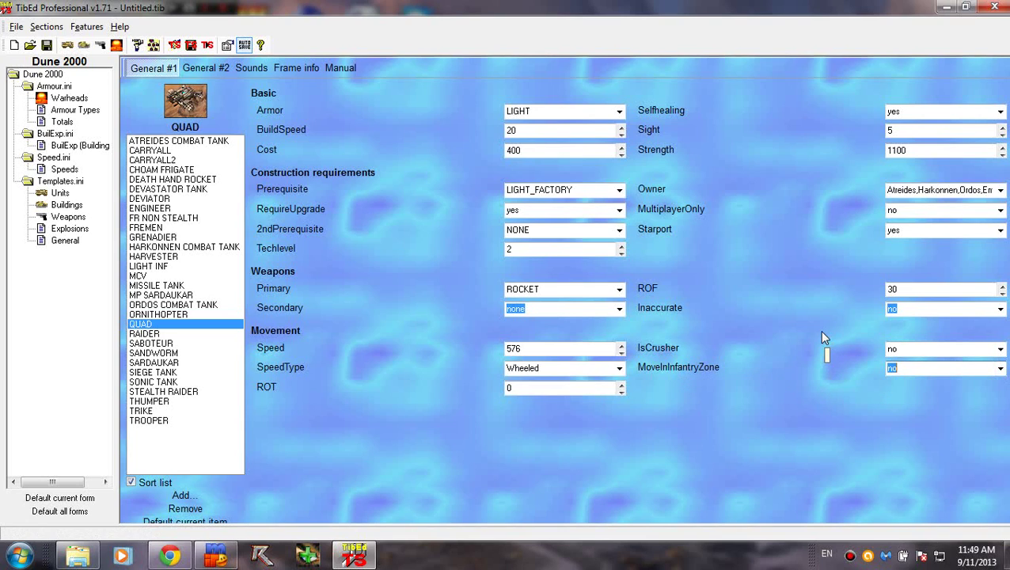